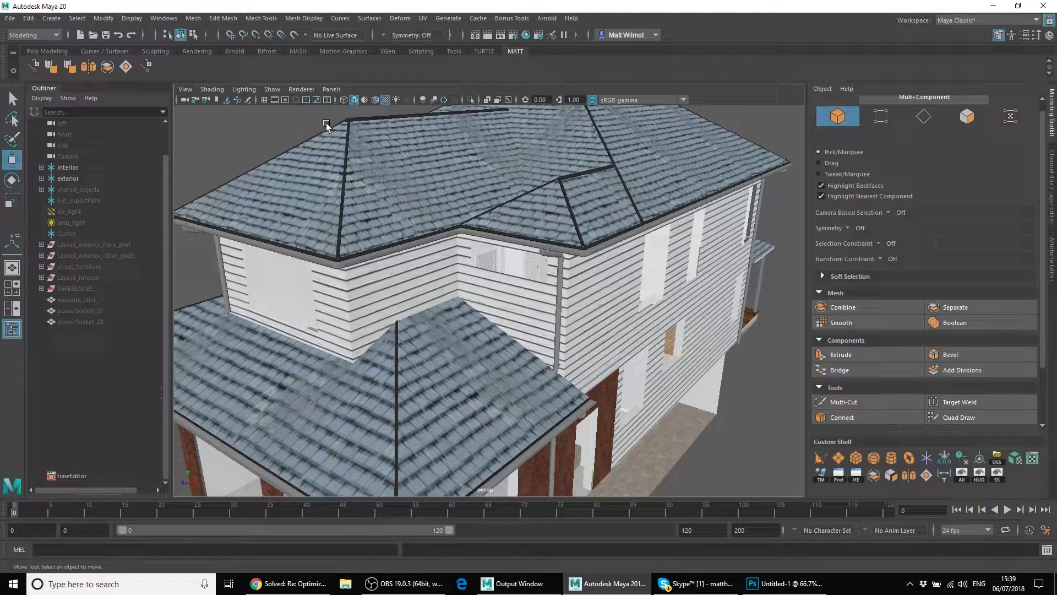
Step: Open the Viewport 2.0 option box from the viewport panel's Renderer menu
{"action": "left_click", "coordinate": [308, 92]}
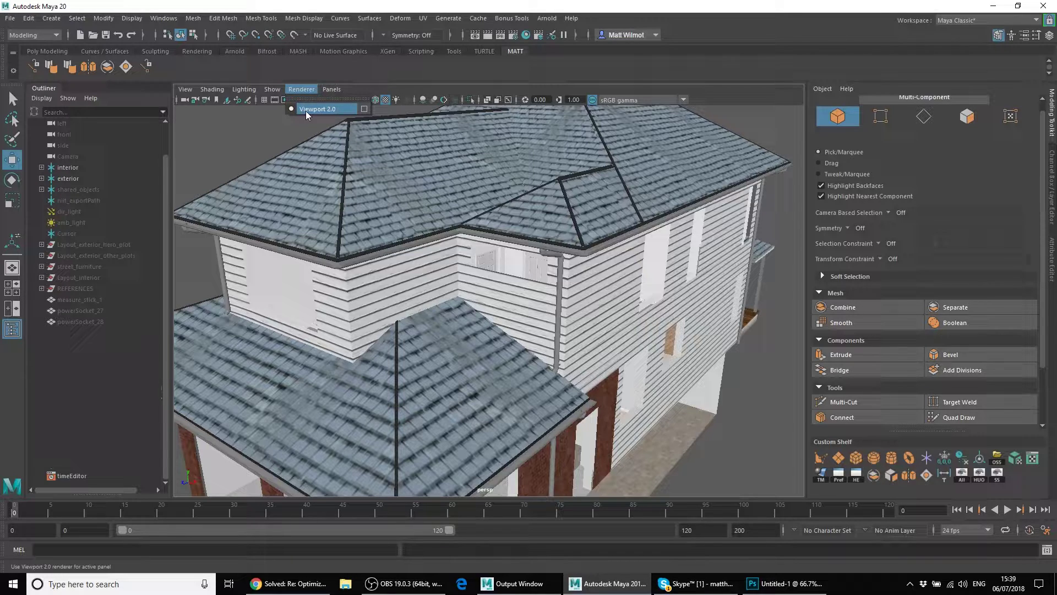
{"action": "left_click", "coordinate": [366, 109]}
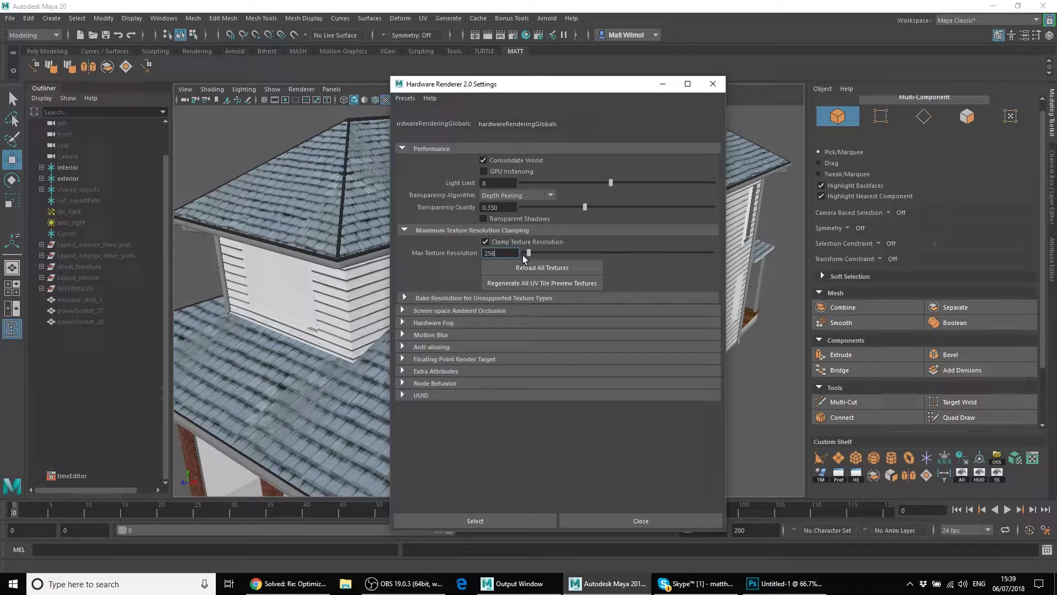
Step: Set Max Texture Resolution to 1024 and reload all textures, viewing the roof close up
{"action": "double_click", "coordinate": [514, 252]}
{"action": "type", "text": "1024"}
{"action": "key", "text": "Return"}
{"action": "mouse_move", "coordinate": [351, 229]}
{"action": "right_mouse_down", "text": "alt"}
{"action": "mouse_move", "coordinate": [352, 317]}
{"action": "mouse_move", "coordinate": [351, 306]}
{"action": "right_mouse_up", "text": "alt"}
{"action": "left_click", "coordinate": [524, 267]}
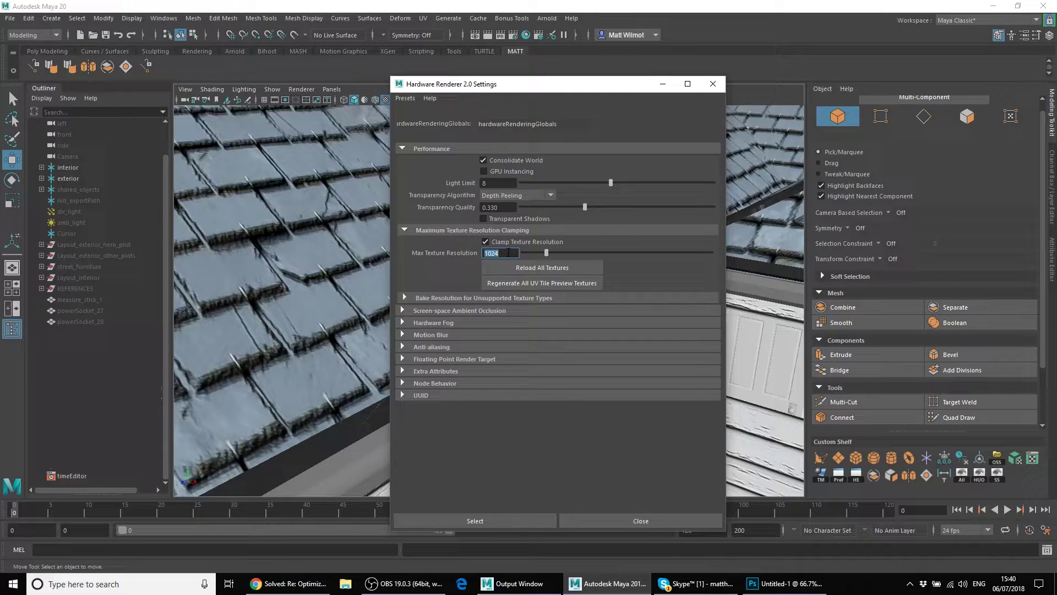
{"action": "type", "text": "256"}
Step: Set Max Texture Resolution to 256, reload all textures, and orbit around the roof
{"action": "key", "text": "Return"}
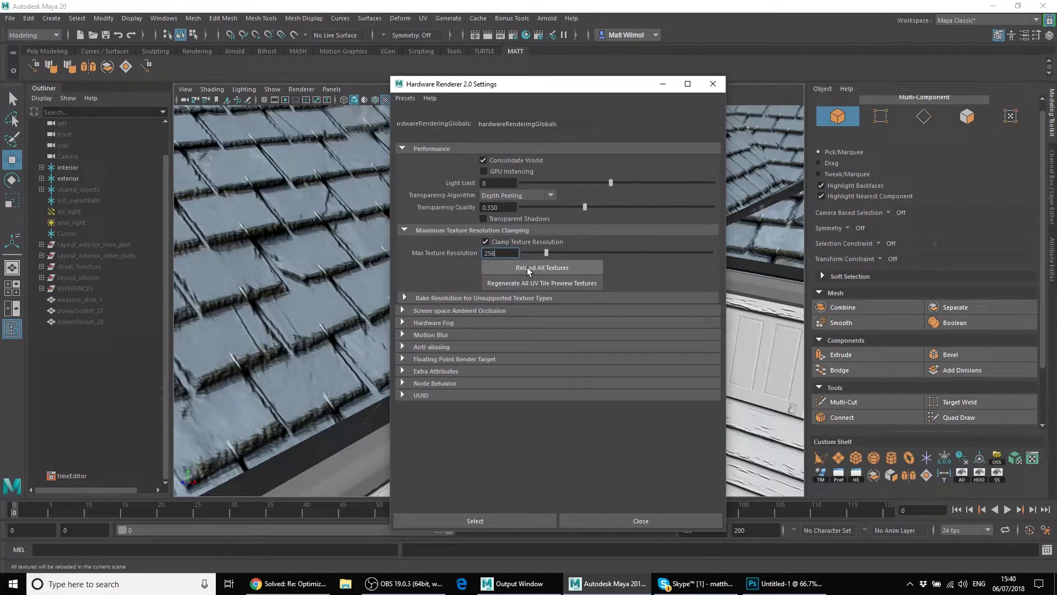
{"action": "left_click", "coordinate": [527, 266]}
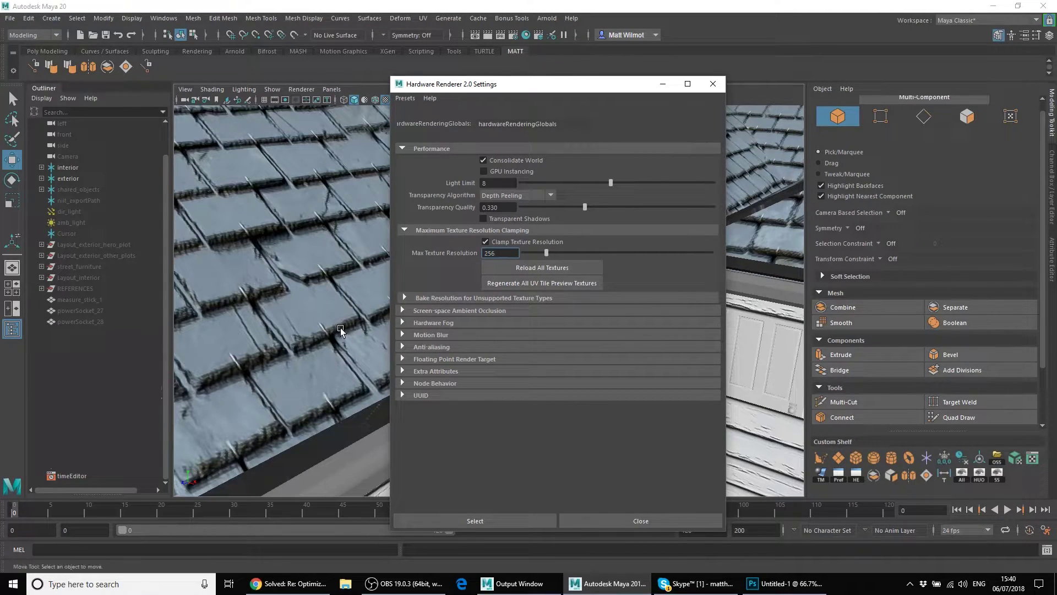
{"action": "mouse_move", "coordinate": [340, 328]}
{"action": "left_mouse_down", "text": "alt"}
{"action": "mouse_move", "coordinate": [361, 342]}
{"action": "mouse_move", "coordinate": [298, 322]}
{"action": "left_mouse_up", "text": "alt"}
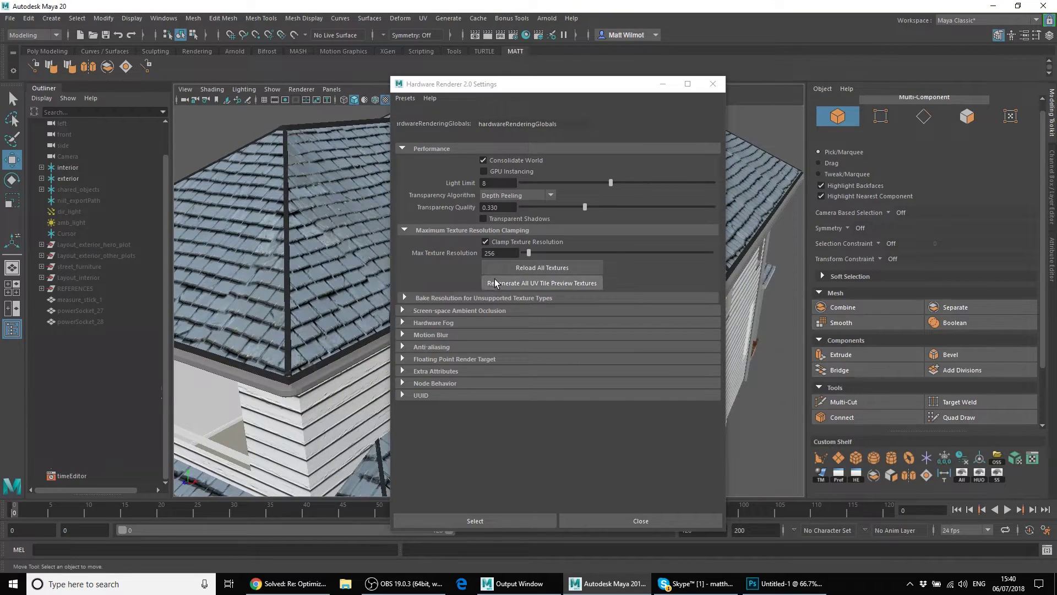
{"action": "left_click", "coordinate": [512, 282]}
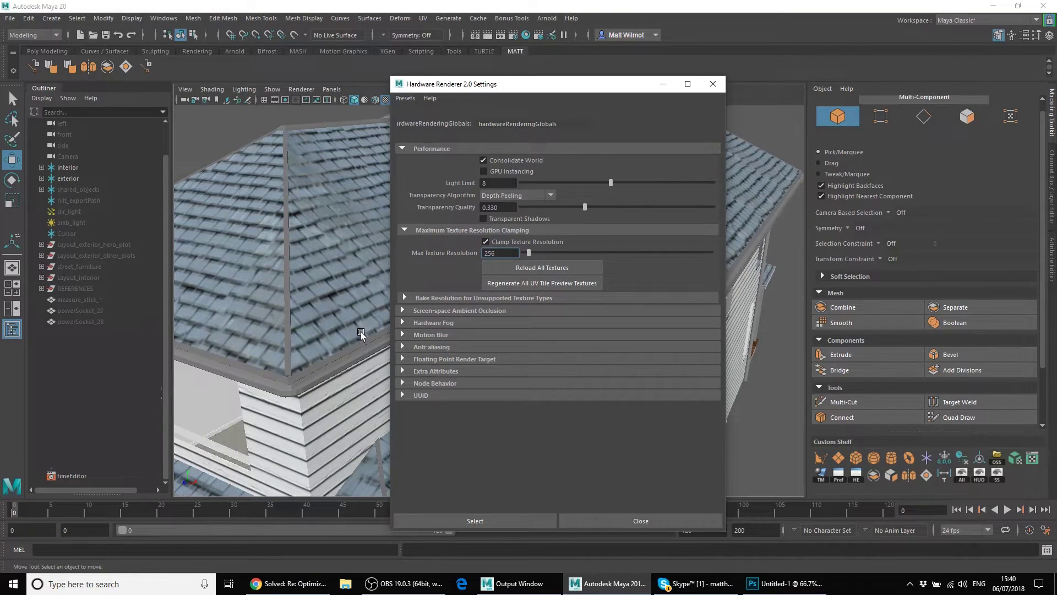
{"action": "left_click_drag", "start_coordinate": [361, 332], "coordinate": [356, 331], "text": "alt"}
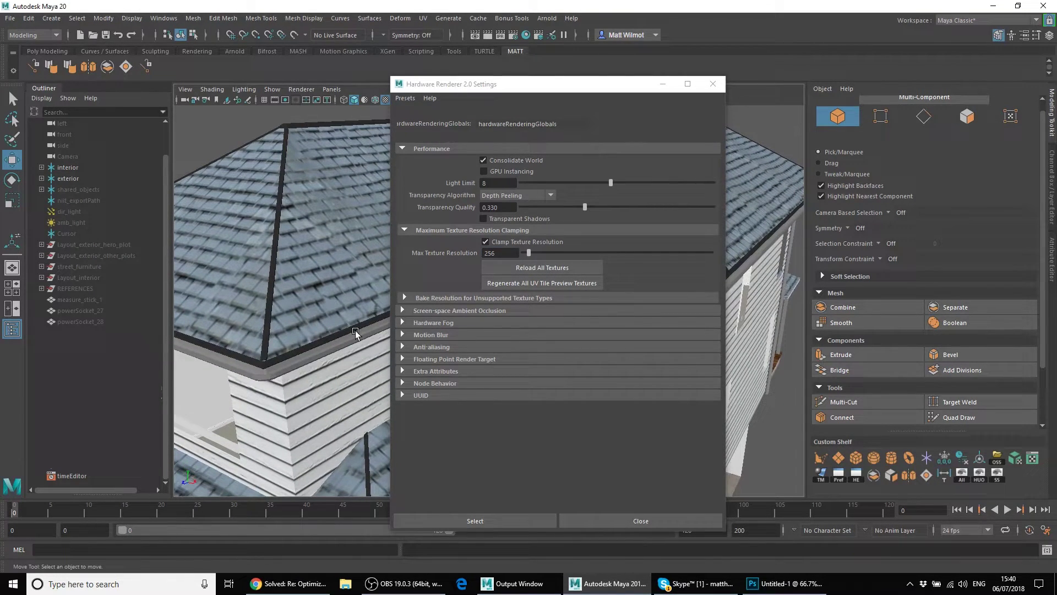